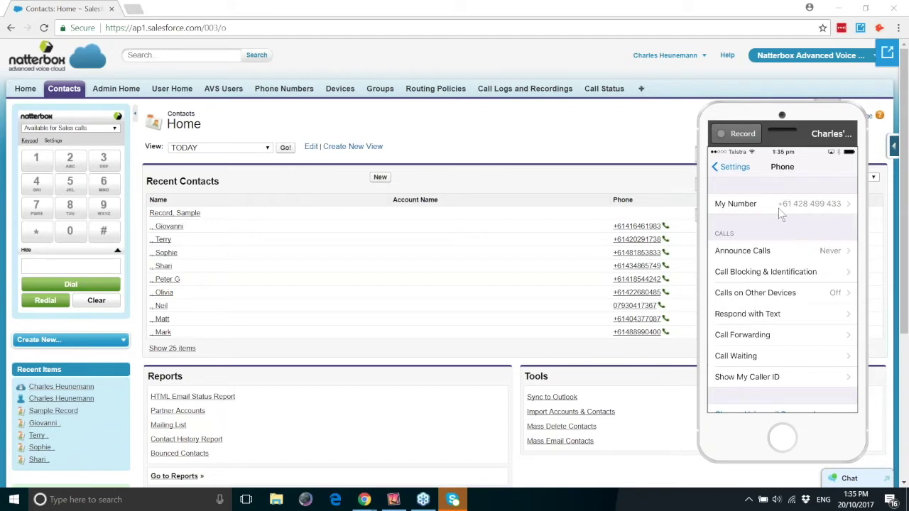
Search Salesforce for the caller's phone number, then return to the Contacts home page
left_click(179, 56)
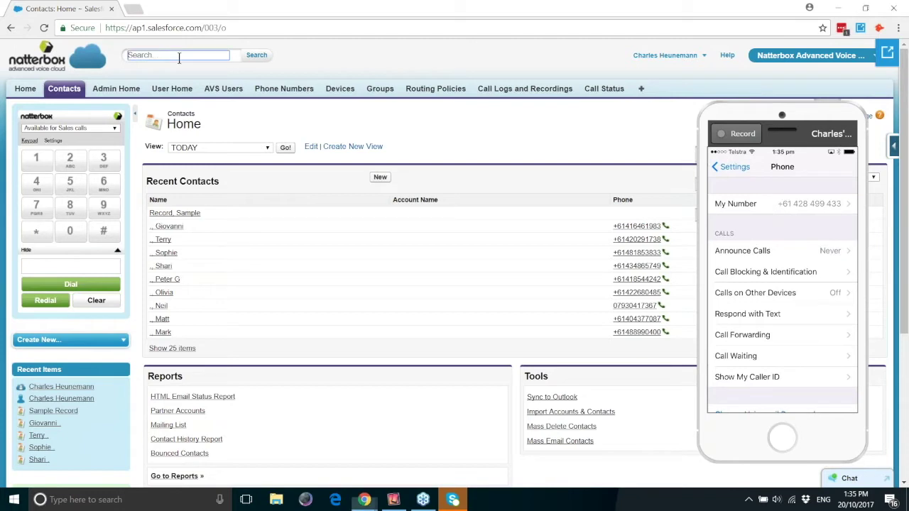
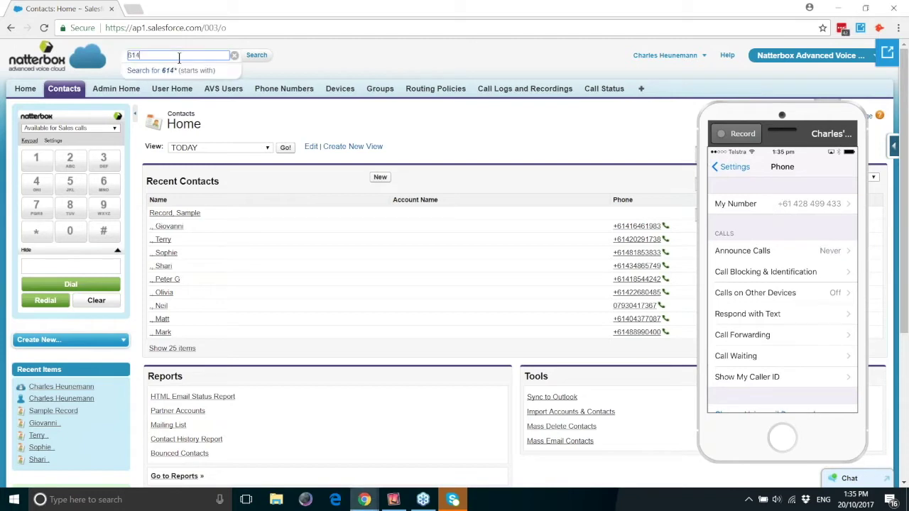
left_click(224, 77)
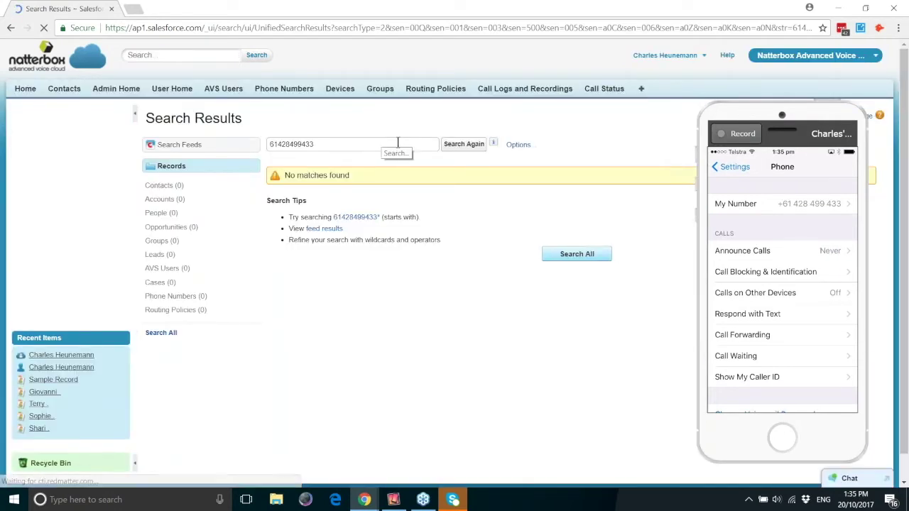
left_click(73, 93)
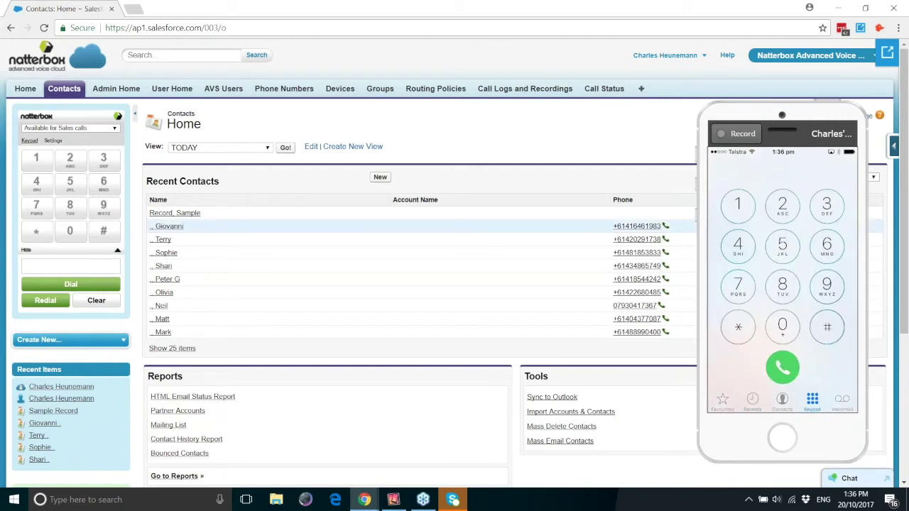
Refresh recent contacts and change the New Caller contact's first name to Charles
left_click(285, 148)
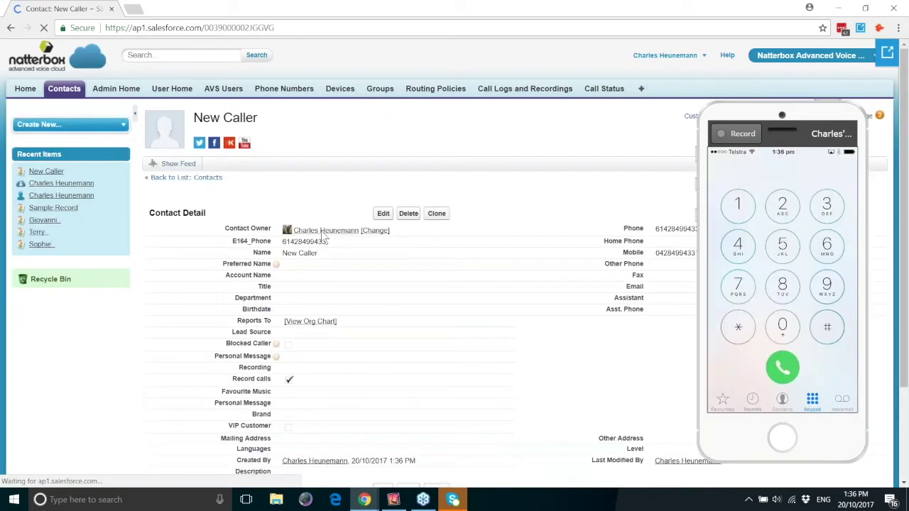
left_click(382, 213)
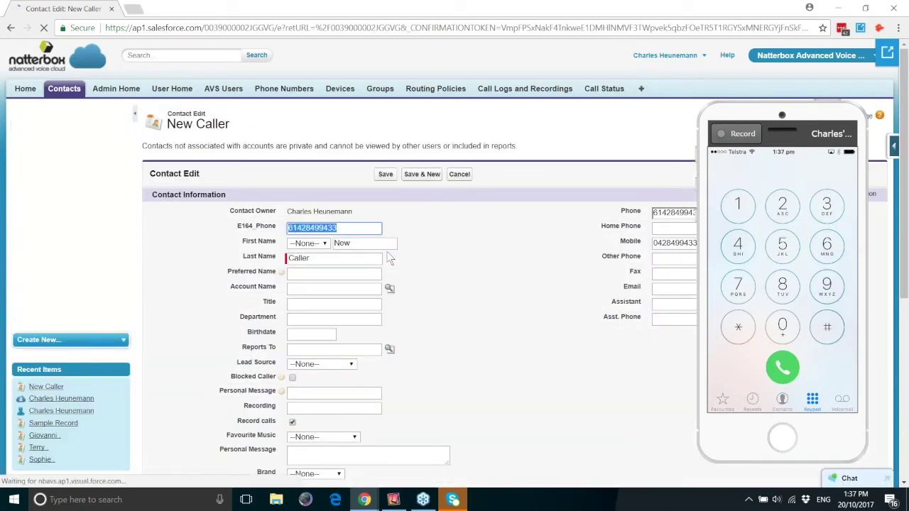
key("Tab")
key("Tab")
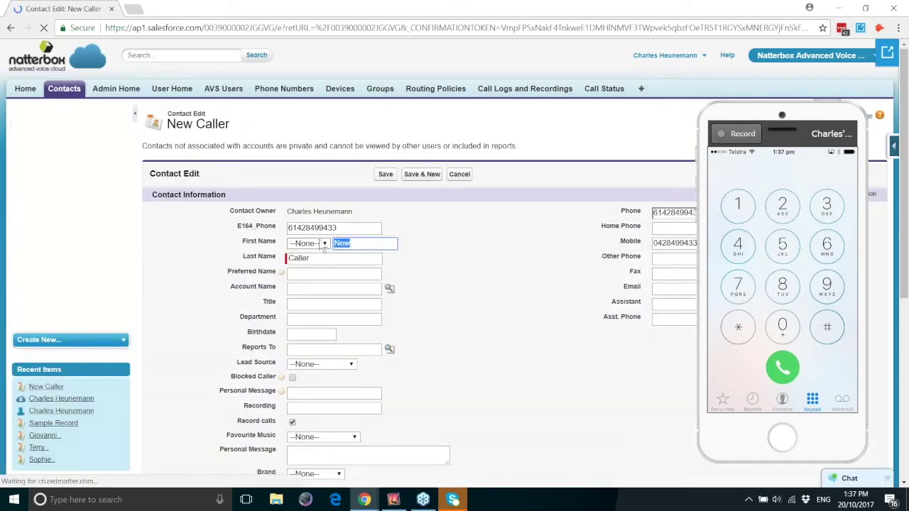
type("Cha")
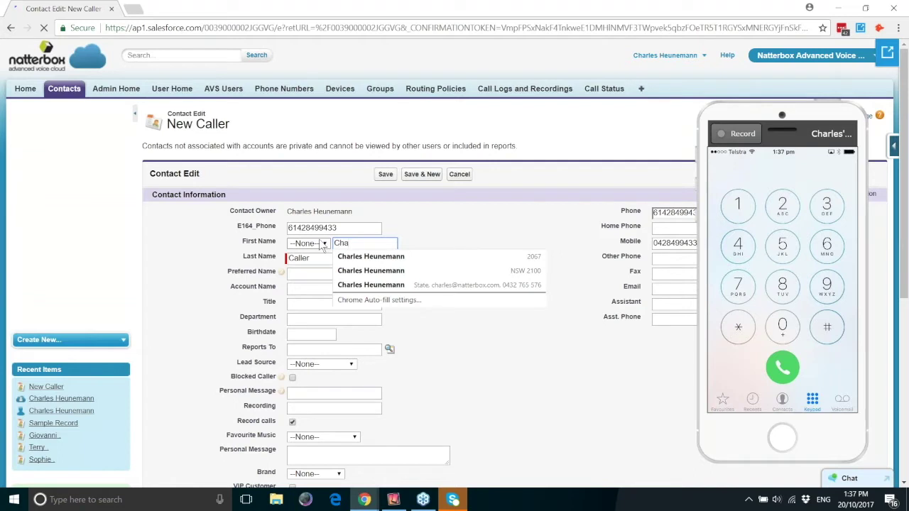
type("rles")
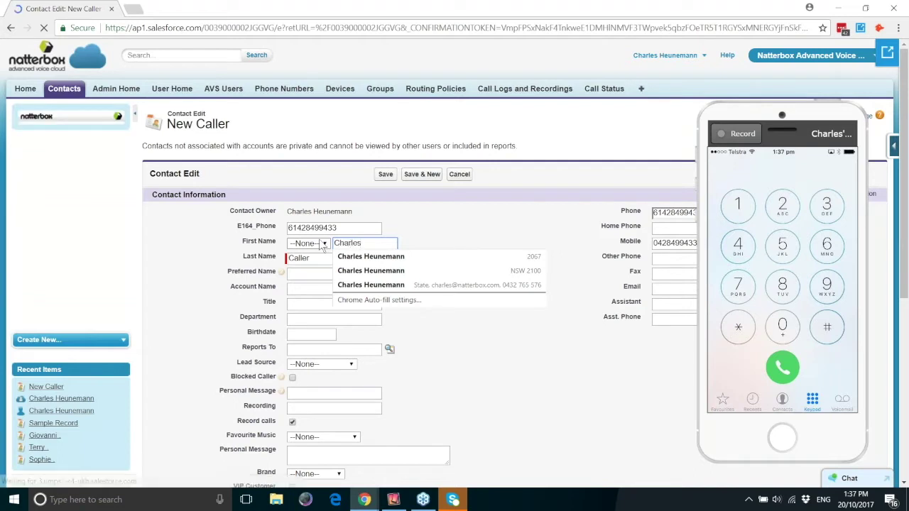
left_click(385, 174)
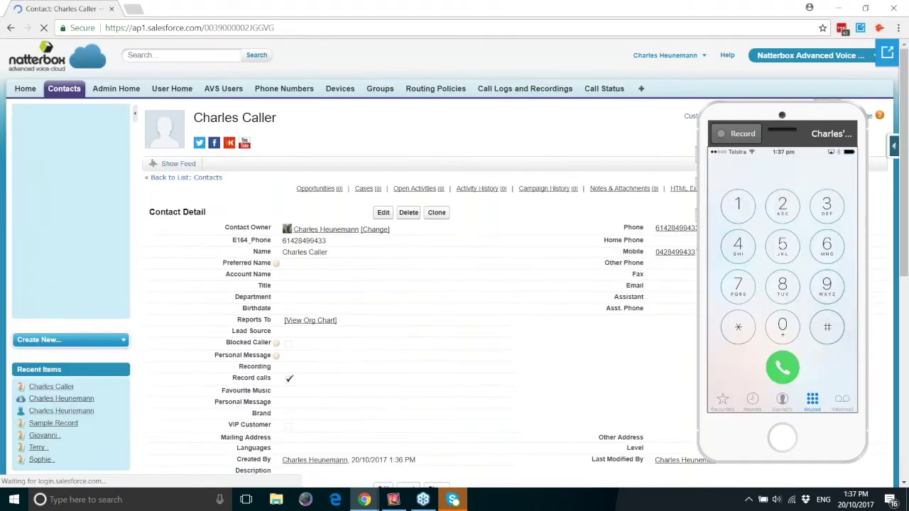
left_click_drag(810, 115, 828, 108)
left_click_drag(716, 455, 733, 422)
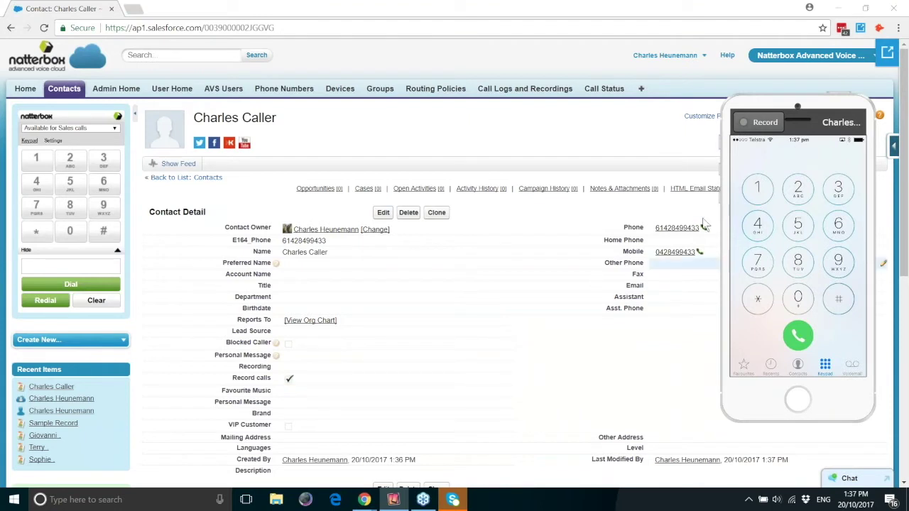
left_click(681, 228)
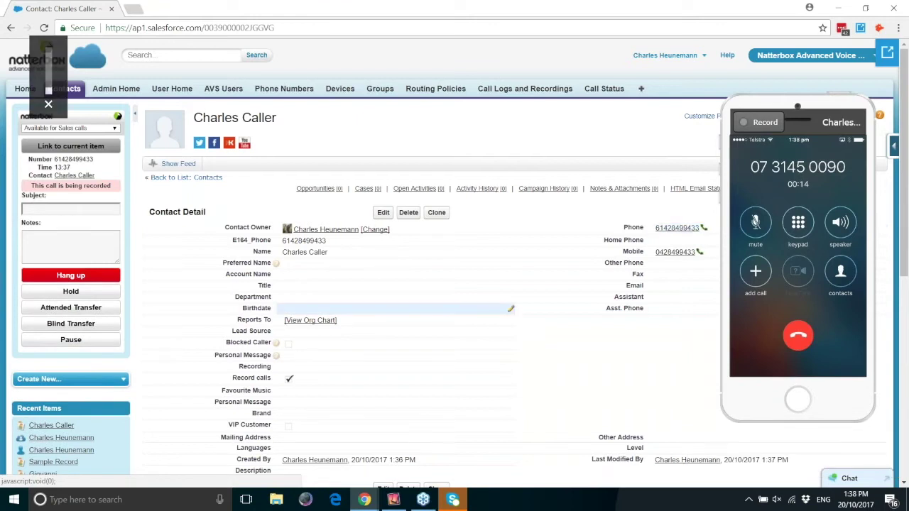
Give the live call the subject 'Live notes' and the note 'This is amazing'
left_click(66, 207)
type("Live notes")
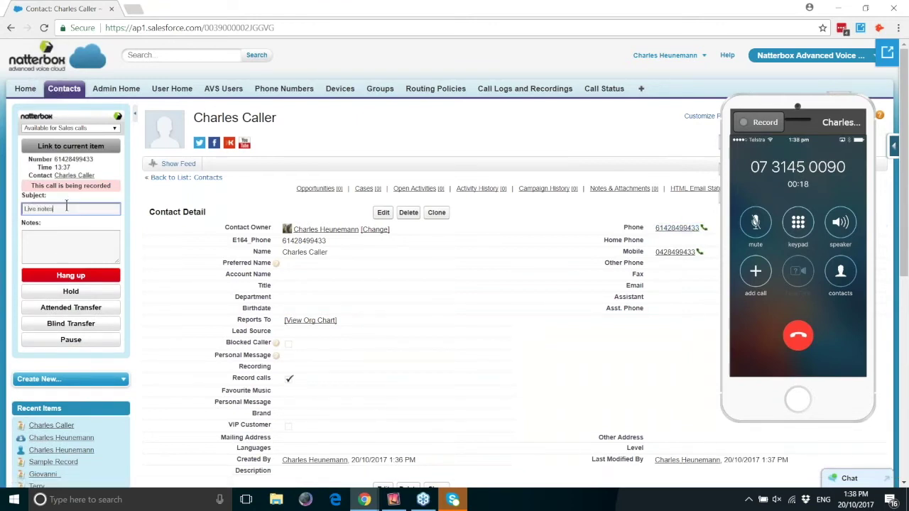
key("Tab")
type("This is amazing")
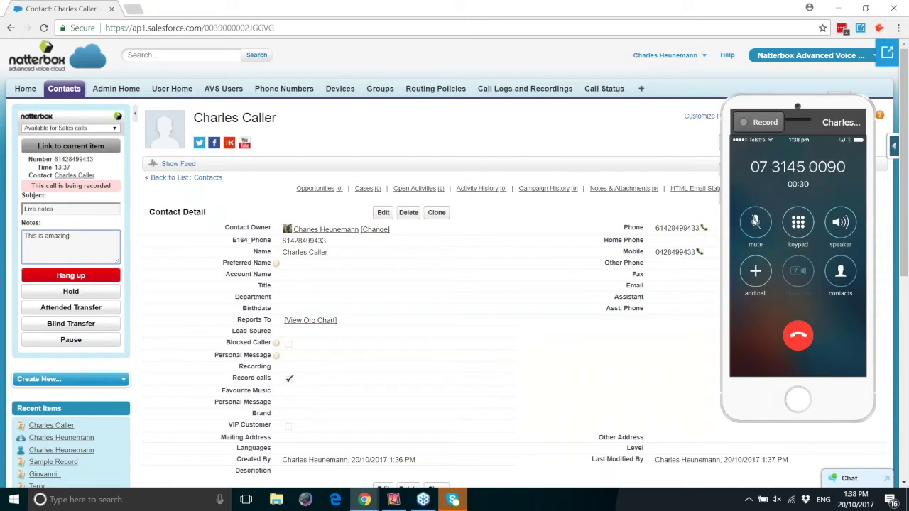
Open seven more Contacts pages in new browser tabs
left_click(64, 89, "ctrl")
left_click(64, 88, "ctrl")
left_click(64, 89, "ctrl")
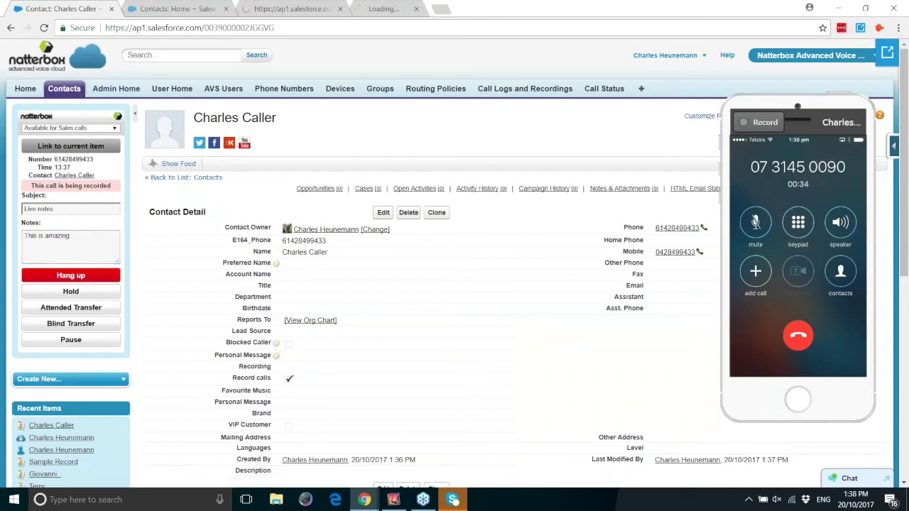
left_click(64, 88, "ctrl")
left_click(63, 89, "ctrl")
left_click(64, 89, "ctrl")
left_click(63, 89, "ctrl")
left_click(64, 89, "ctrl")
left_click(64, 88, "ctrl")
left_click(64, 89, "ctrl")
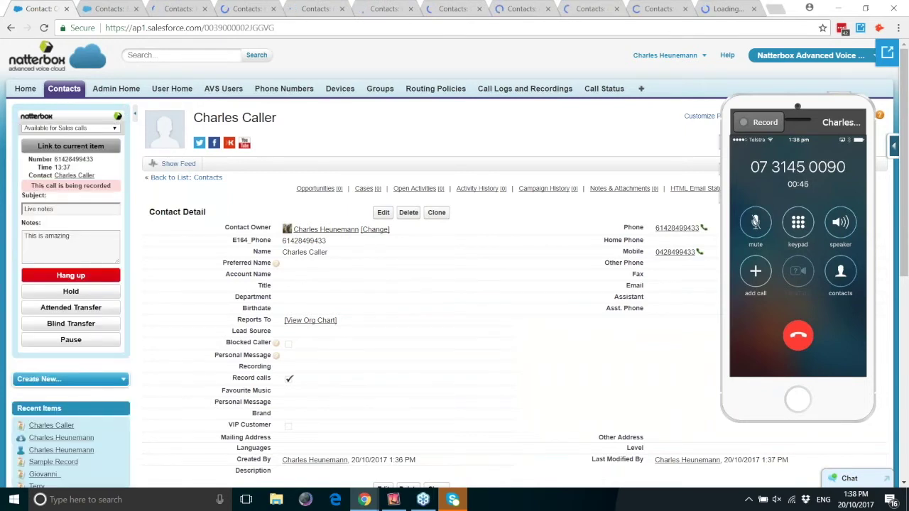
Check that the softphone notes persist across the first, second and third tabs
left_click(112, 10)
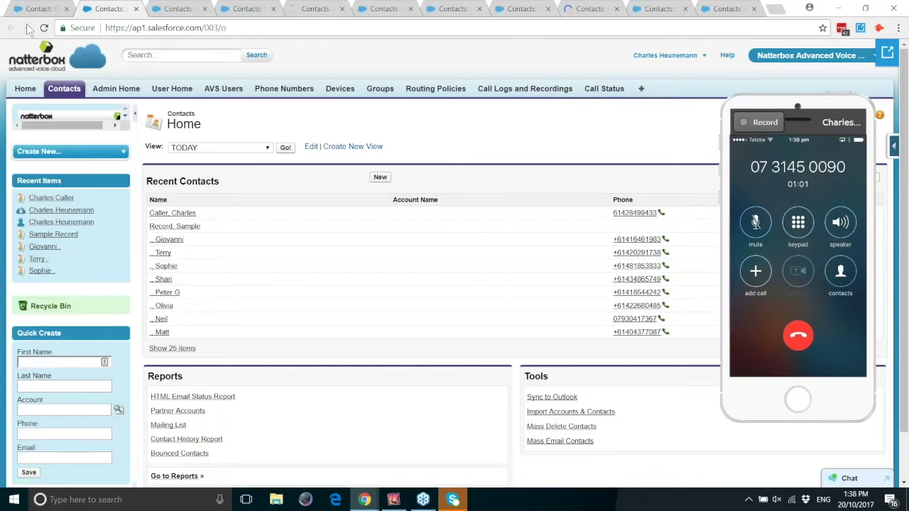
left_click(32, 9)
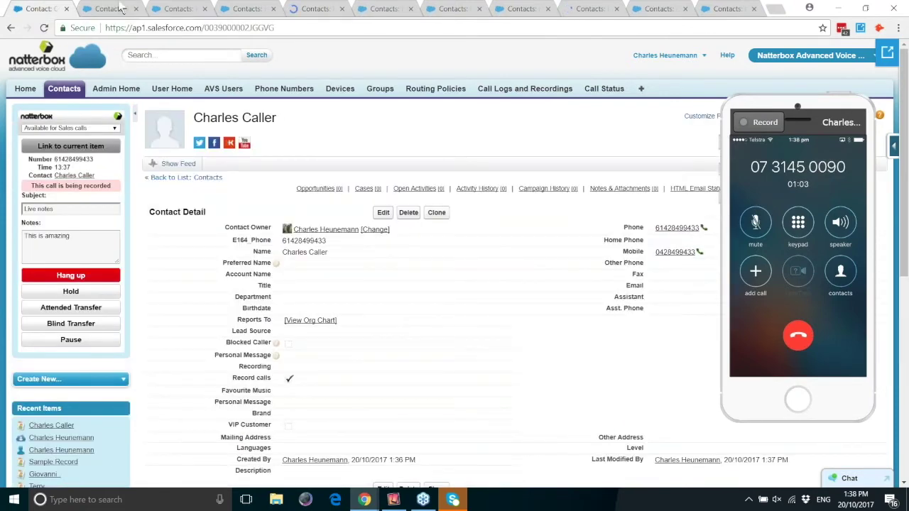
left_click(107, 8)
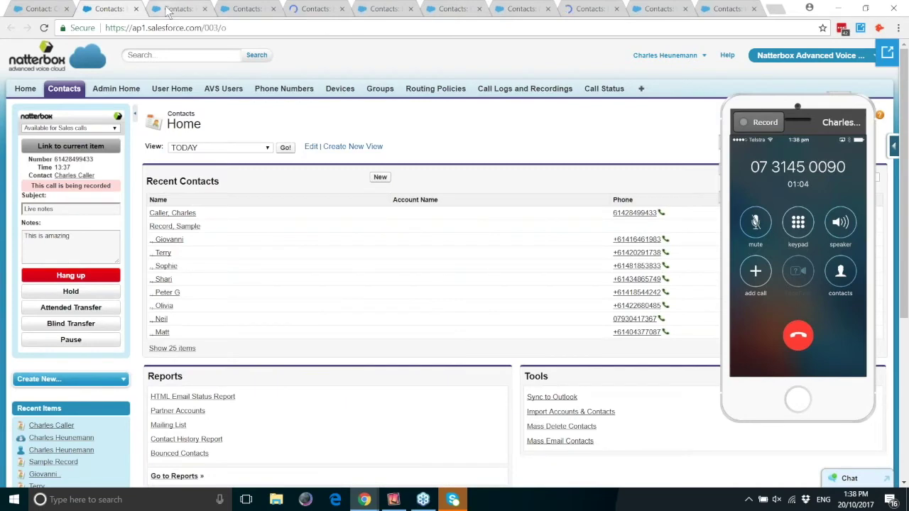
left_click(170, 9)
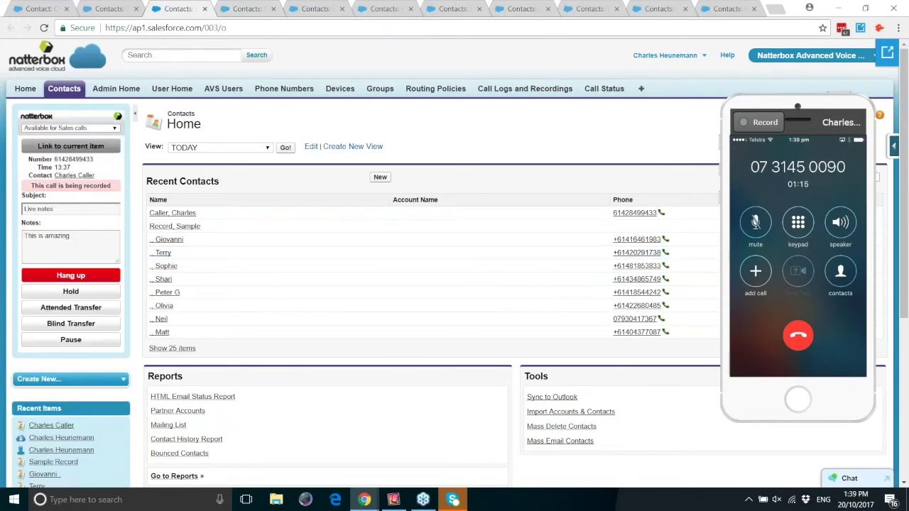
In the last Contacts tab, append 'THIS IS AWESOME' after 'This is amazing' in Notes
left_click(720, 9)
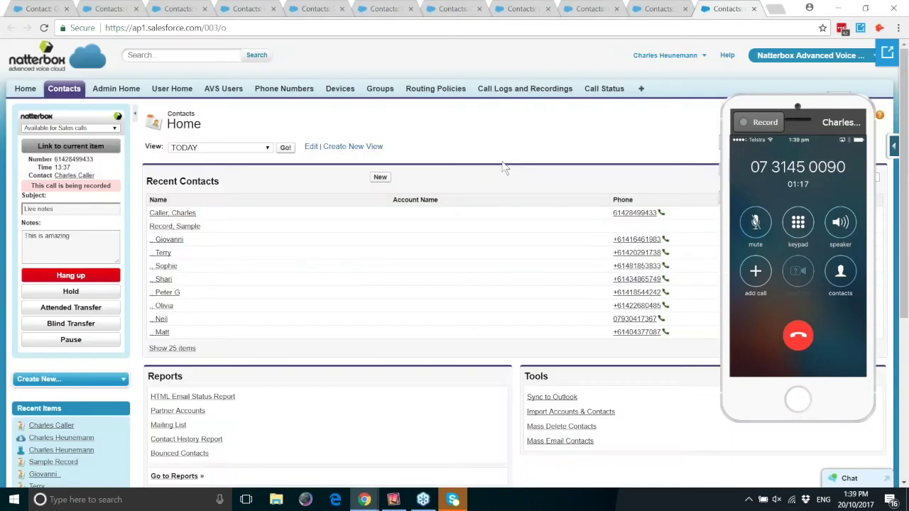
left_click(115, 240)
type("THIS IS AW")
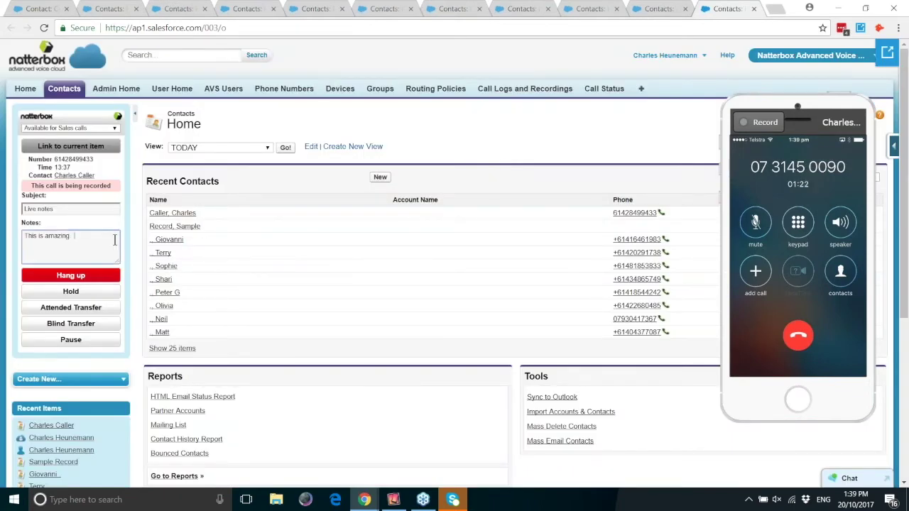
type("ESOME")
left_click(895, 8)
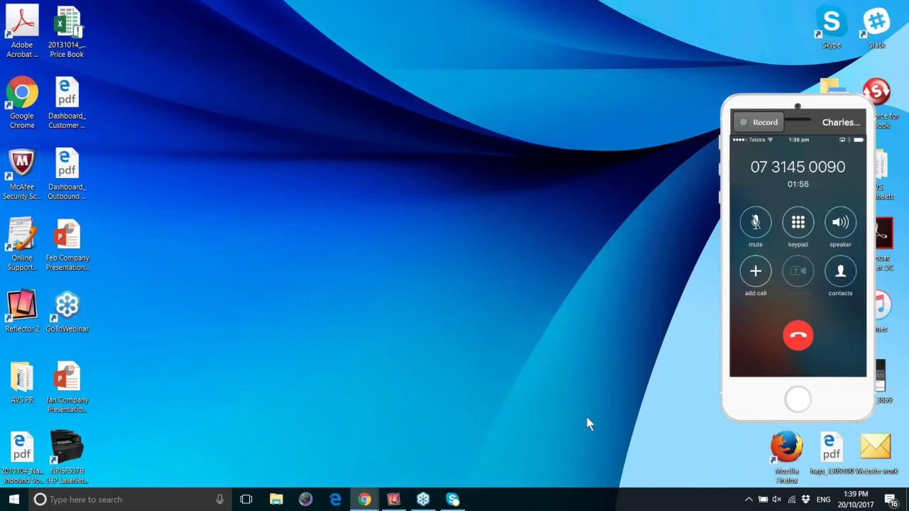
right_click(364, 499)
left_click(349, 382)
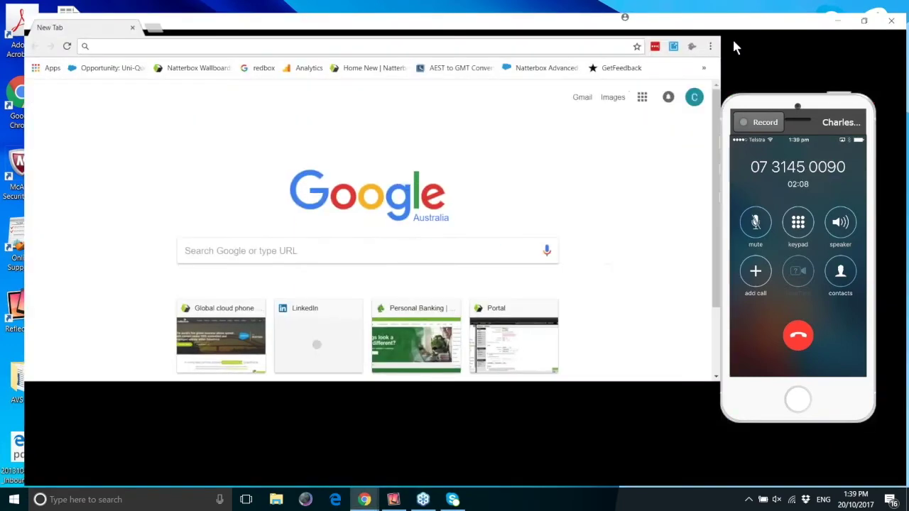
type("www.salesforce.com")
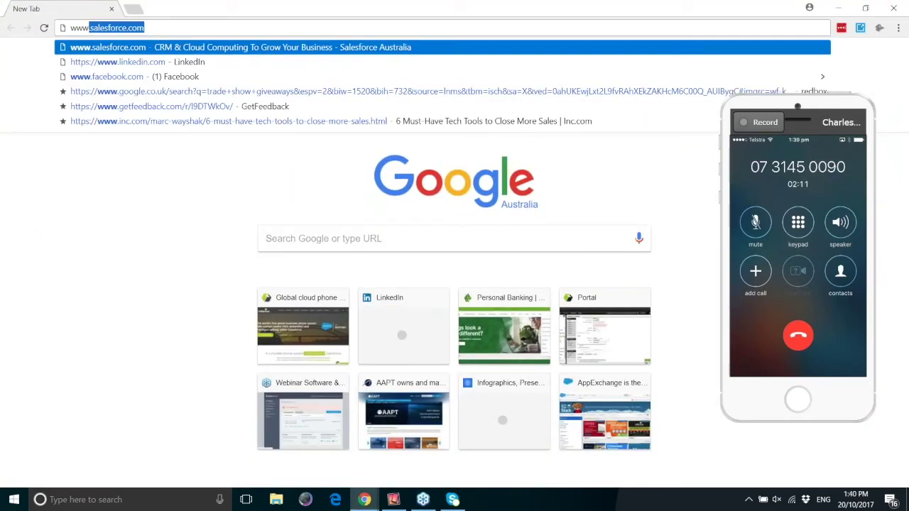
key("Return")
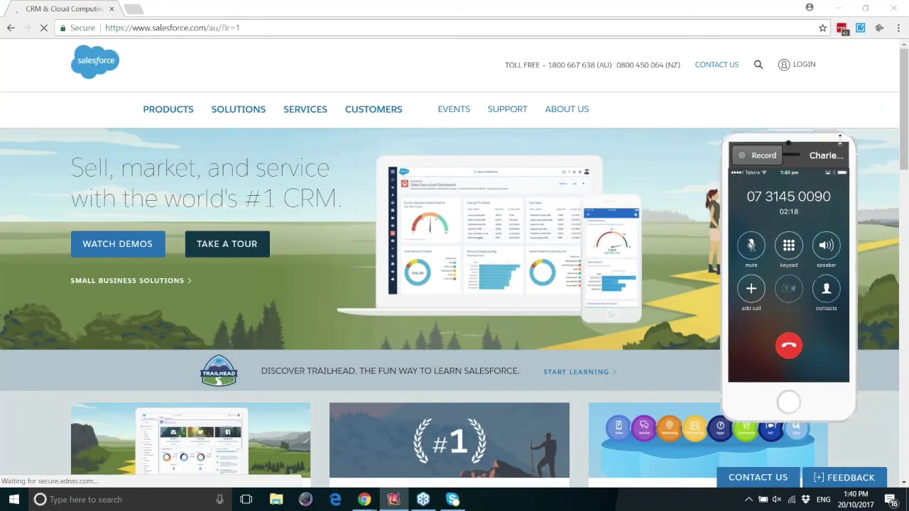
Log back into Salesforce with the saved credentials, past the TLS upgrade notice
left_click(804, 65)
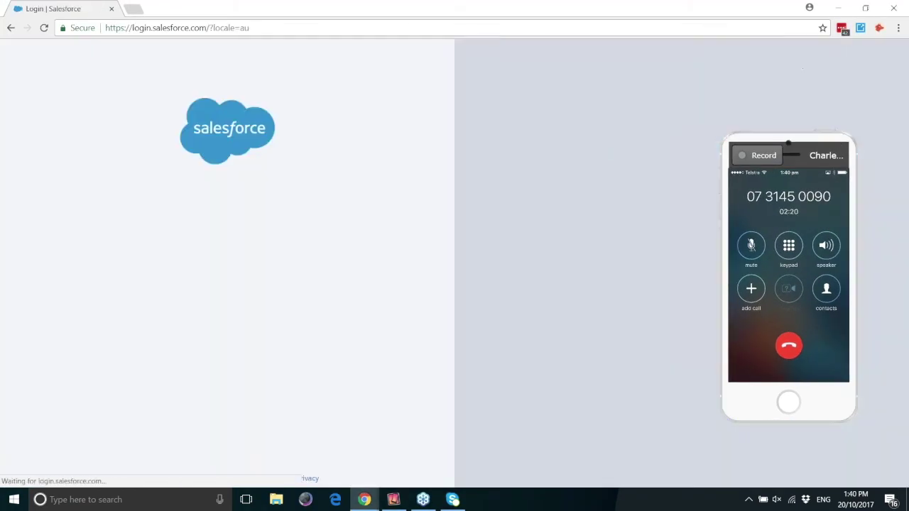
left_click(315, 303)
left_click(490, 319)
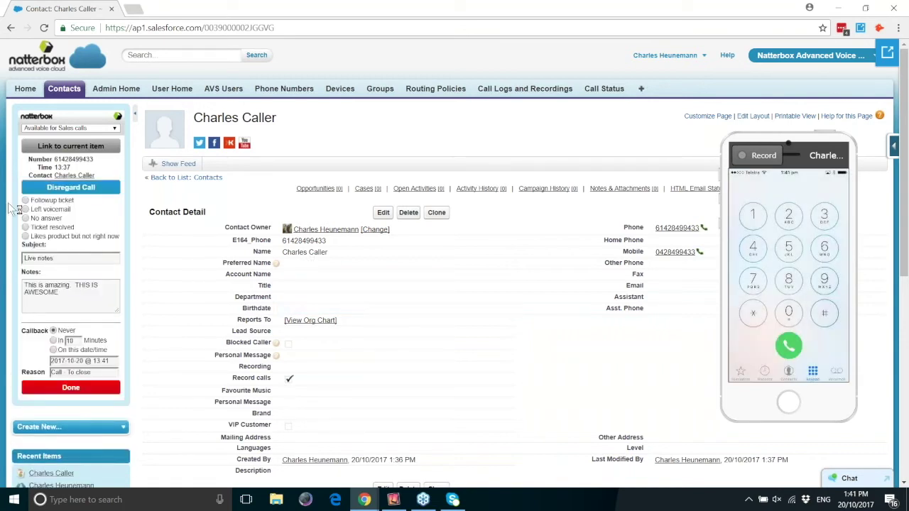
Wrap up the call as 'Ticket resolved', save it, and reload the contact page
left_click(28, 227)
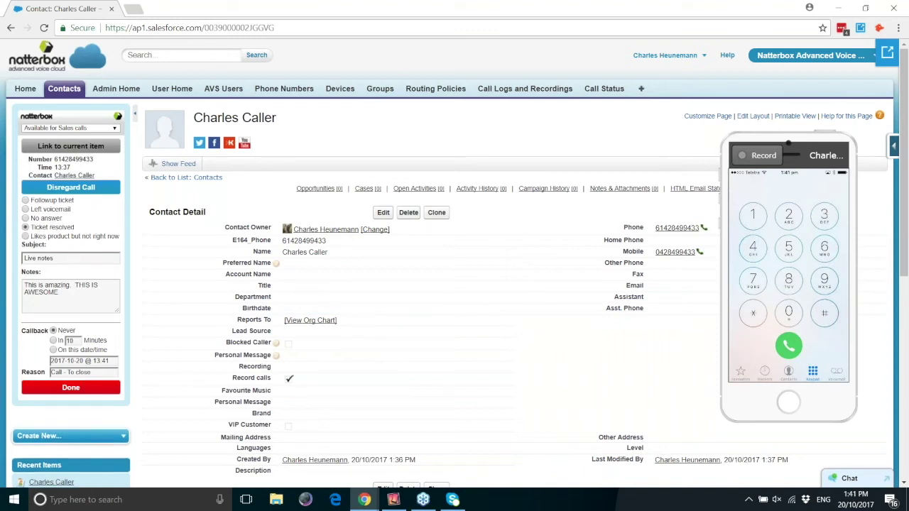
left_click(71, 388)
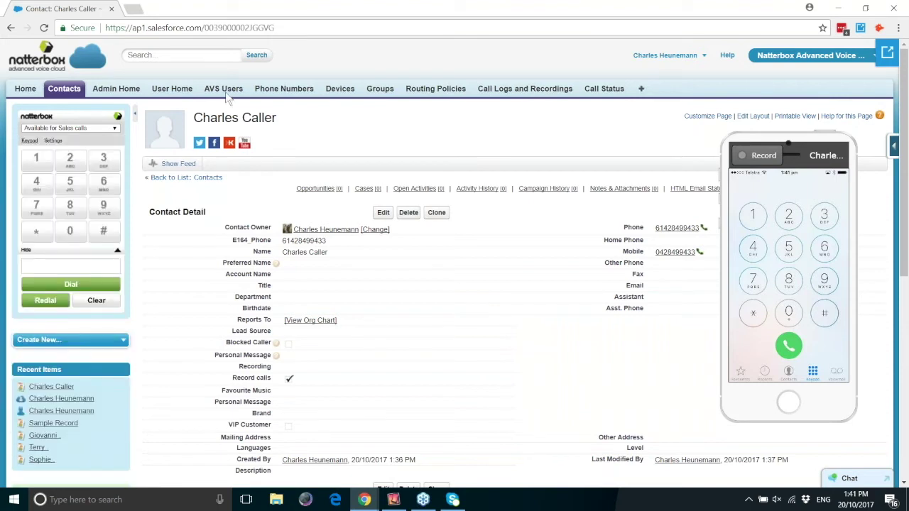
left_click(45, 28)
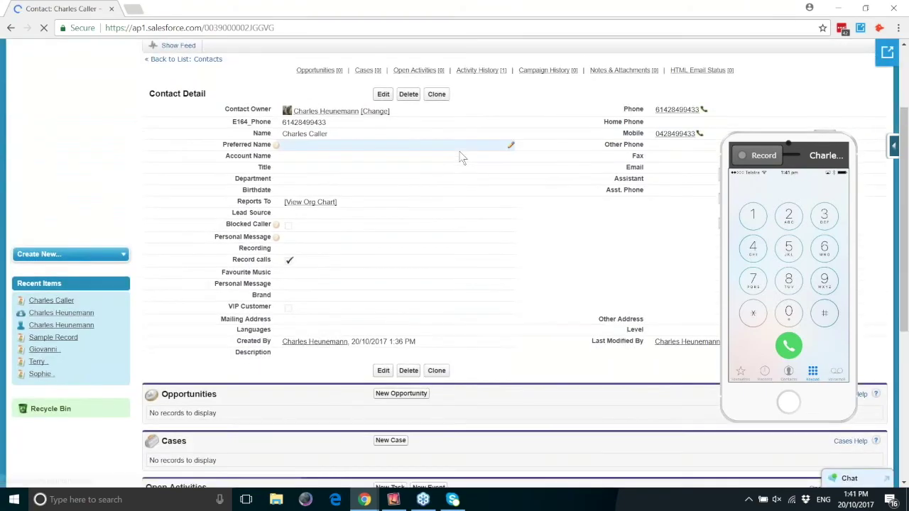
Check the contact's Activity History, then switch to Lightning Experience from the user menu
scroll(460, 158, "down", 3)
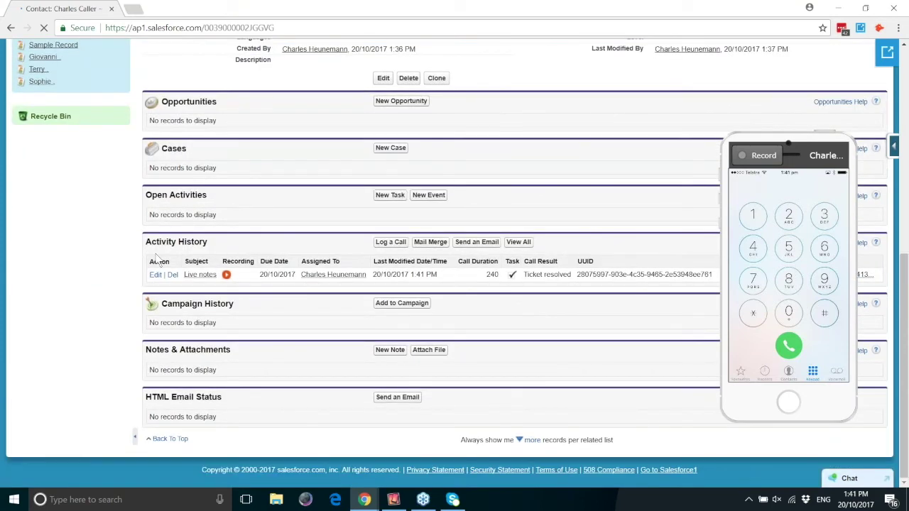
scroll(484, 259, "up", 5)
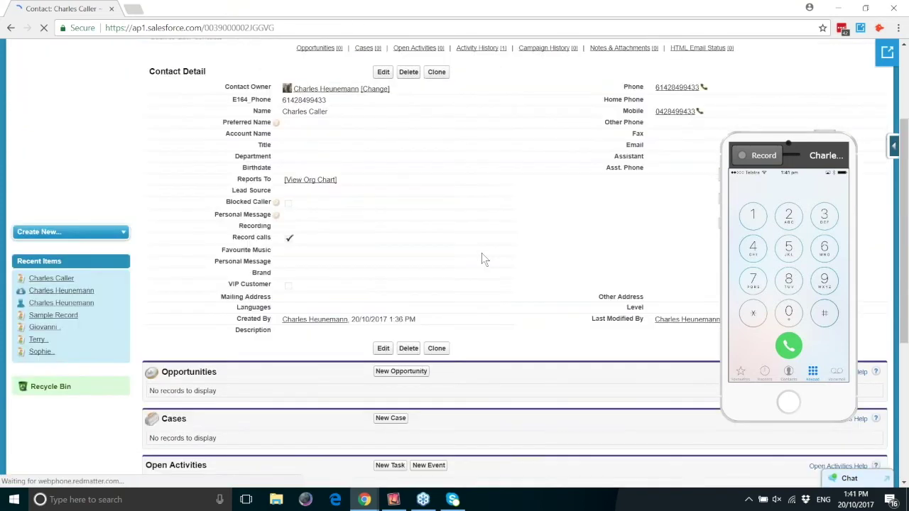
scroll(482, 258, "up", 3)
left_click(664, 55)
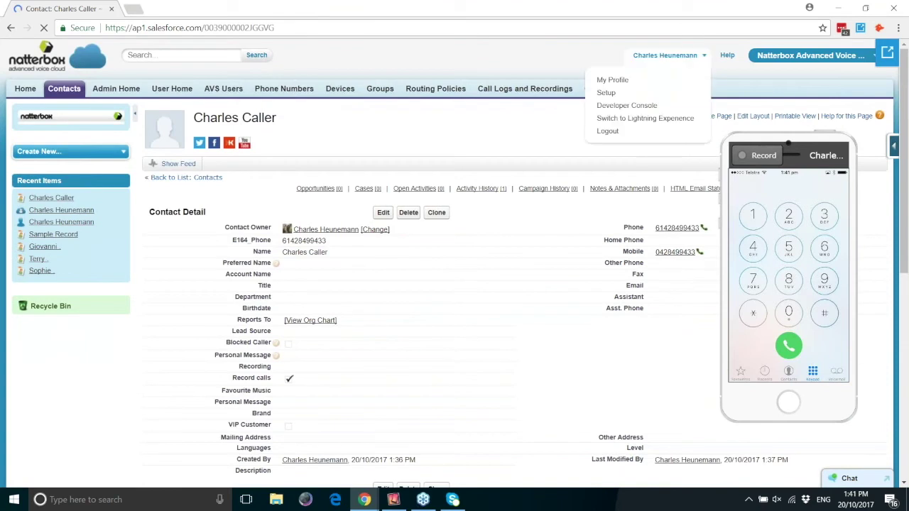
left_click(642, 118)
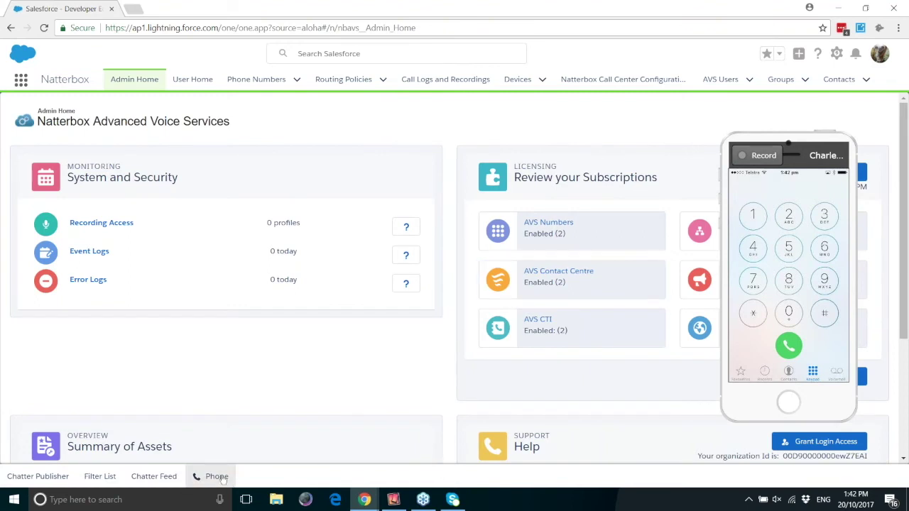
With the softphone panel shown, dial the top Recently Viewed contact from the Contacts list
left_click(217, 476)
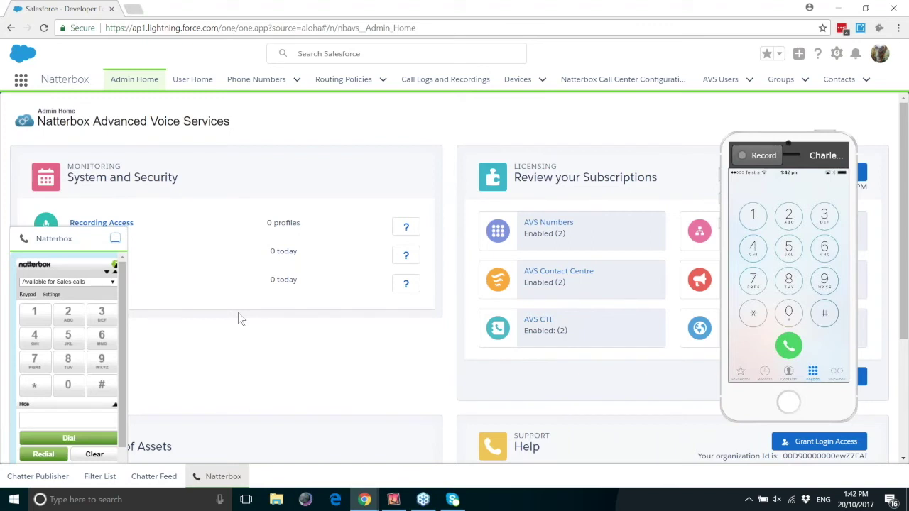
left_click(838, 79)
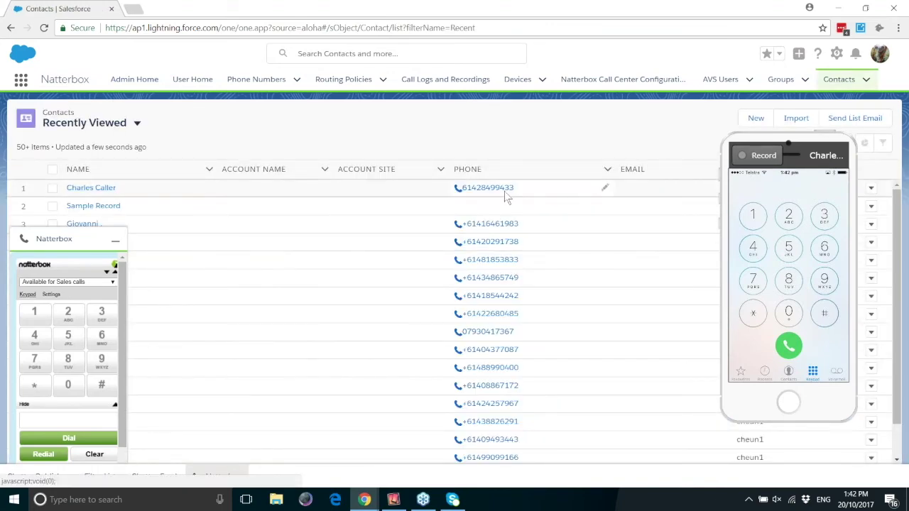
left_click(488, 188)
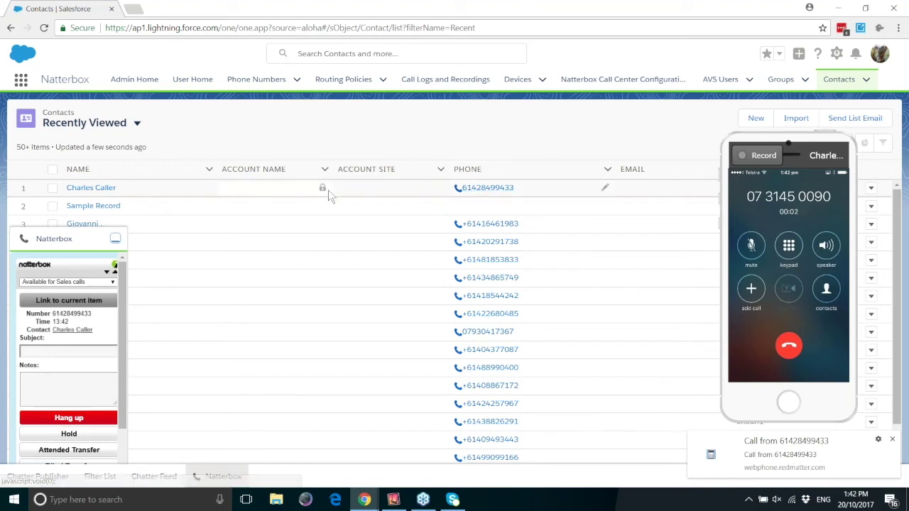
Give the live call subject 'Live notes Two' and notes 'REALLY AMAZING!', then open Contacts in many tabs
left_click(91, 363)
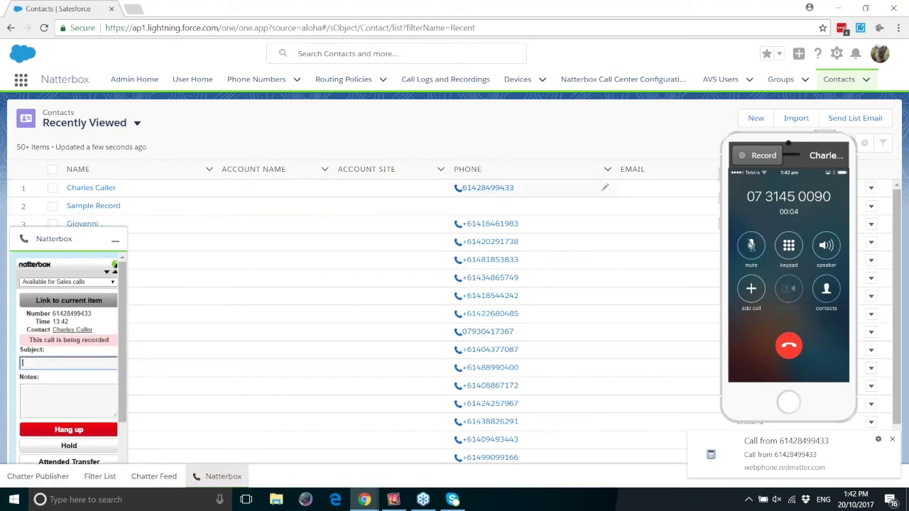
type("Live notes Two")
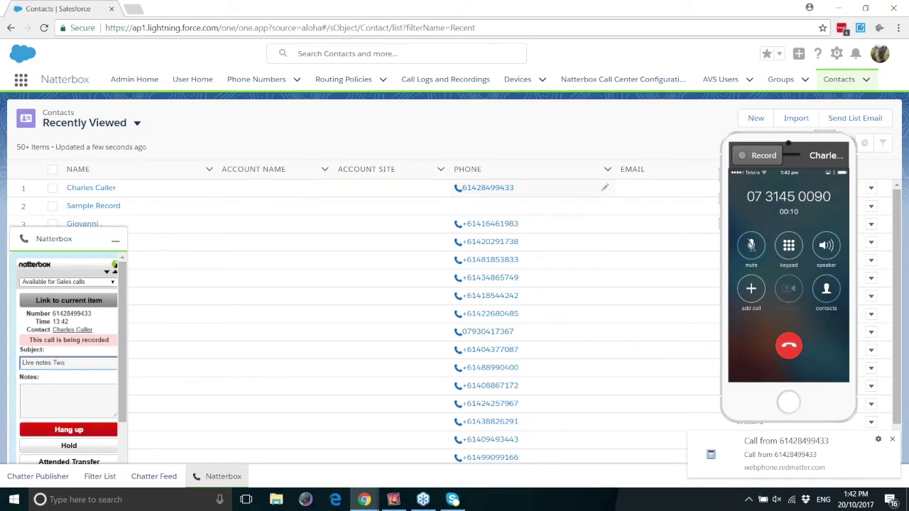
left_click(68, 394)
type("REALLY AMAZING!")
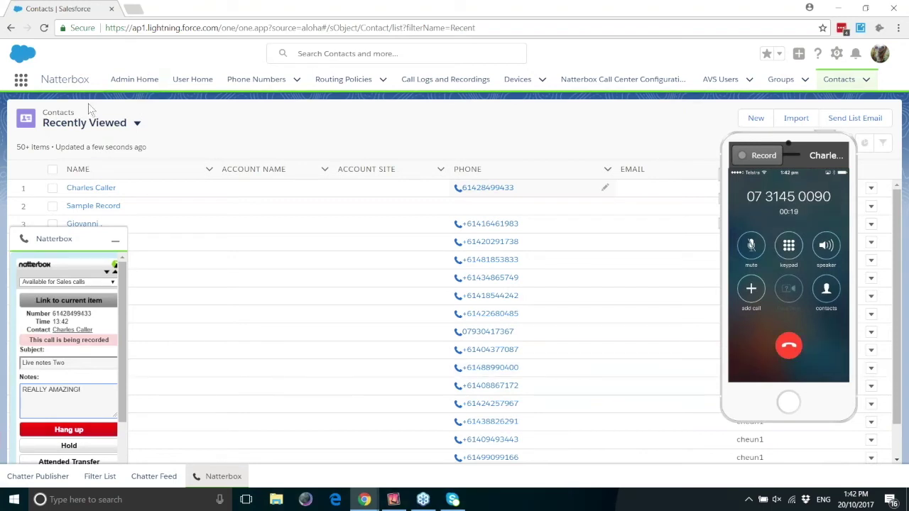
left_click(838, 79)
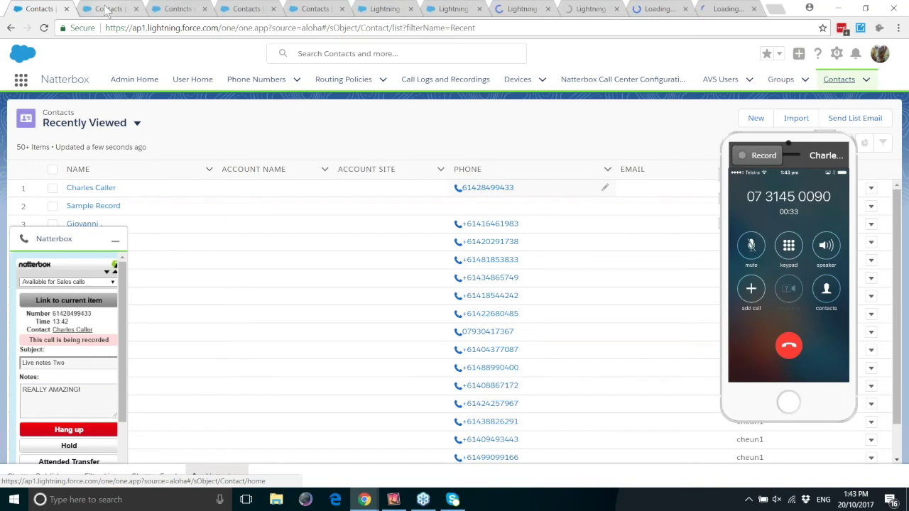
Check the call panel in the second, third and last browser tabs
key("ctrl+Tab")
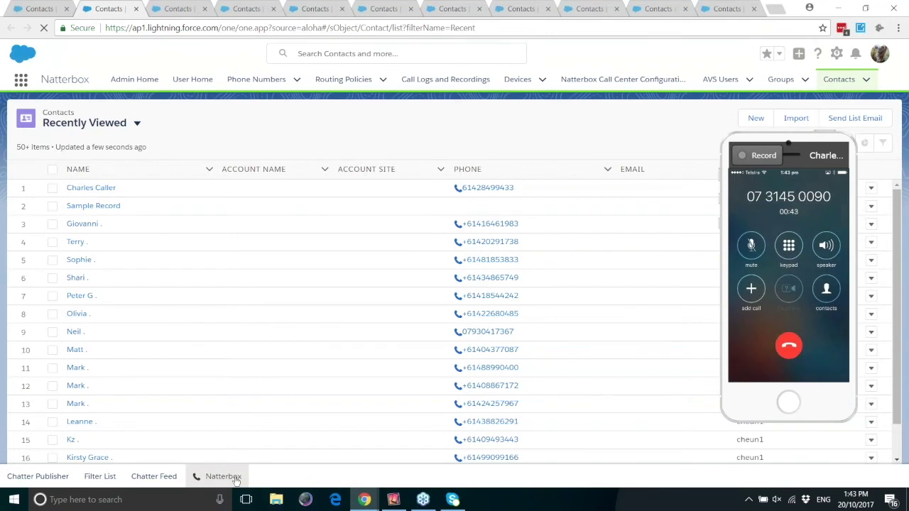
left_click(236, 481)
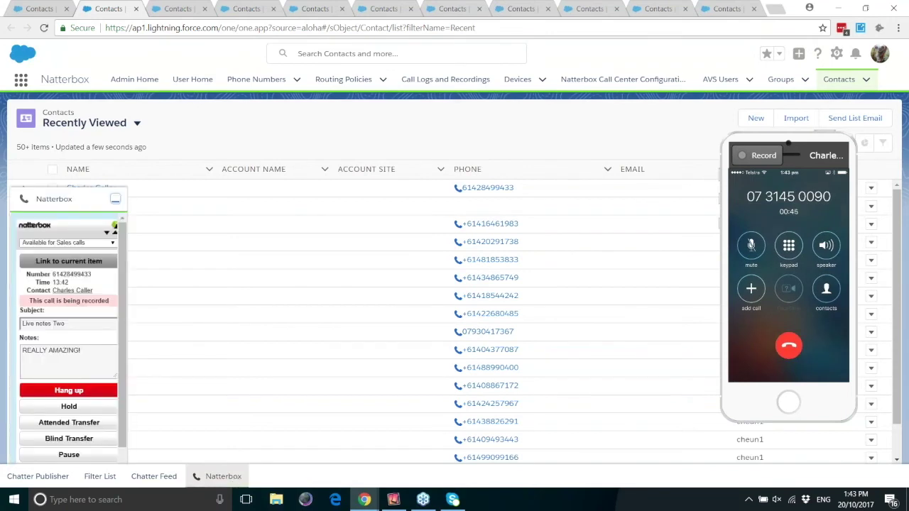
left_click(176, 10)
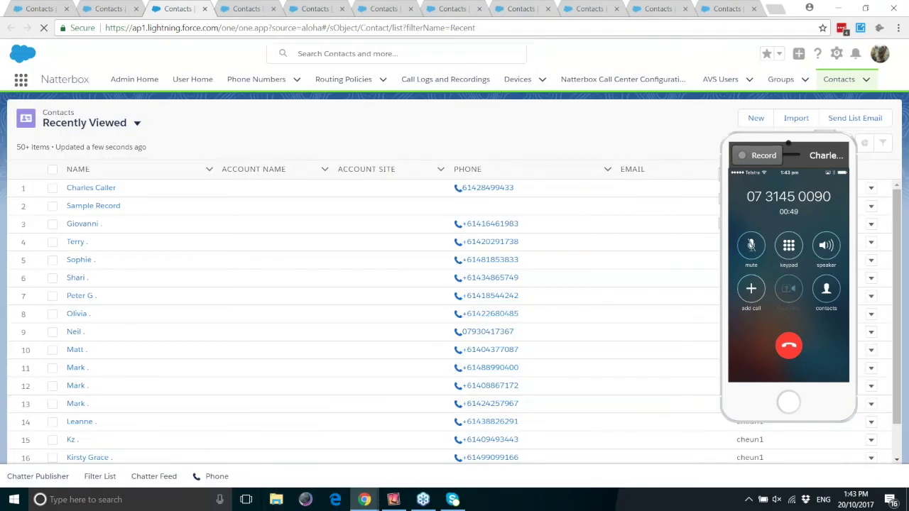
left_click(198, 476)
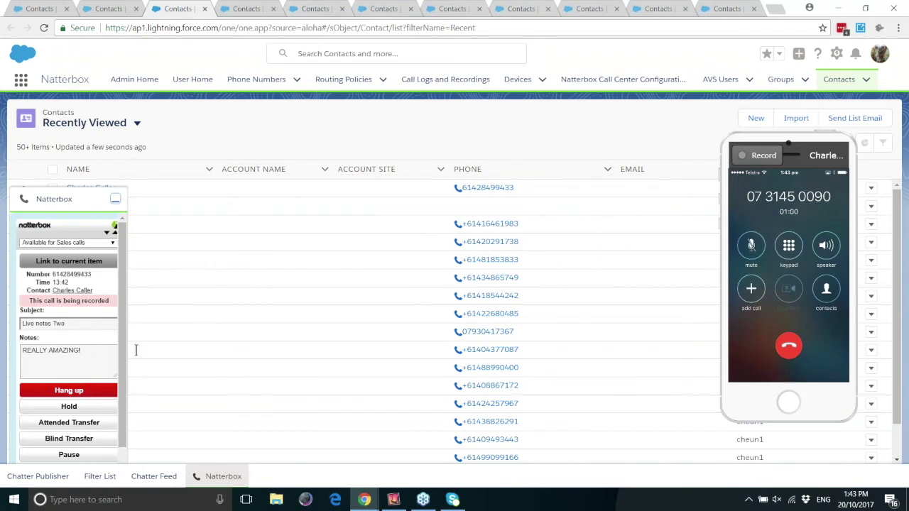
left_click(726, 9)
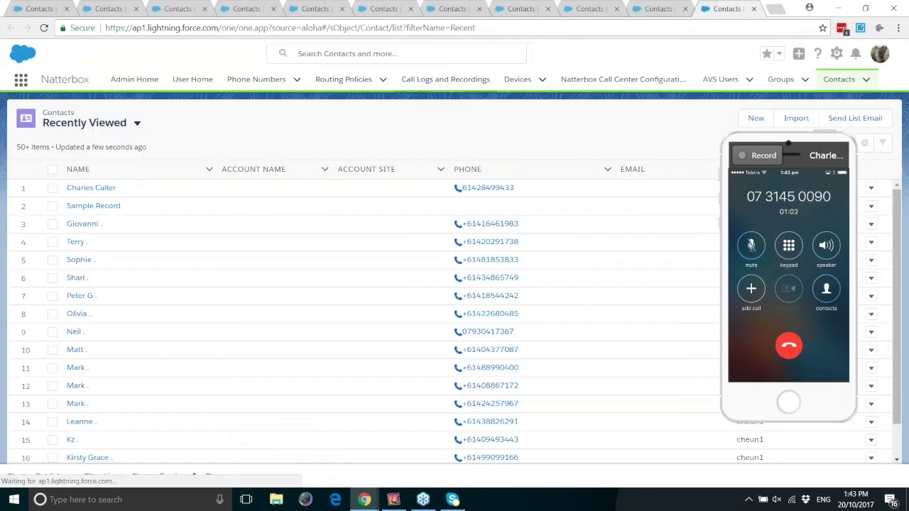
left_click(215, 476)
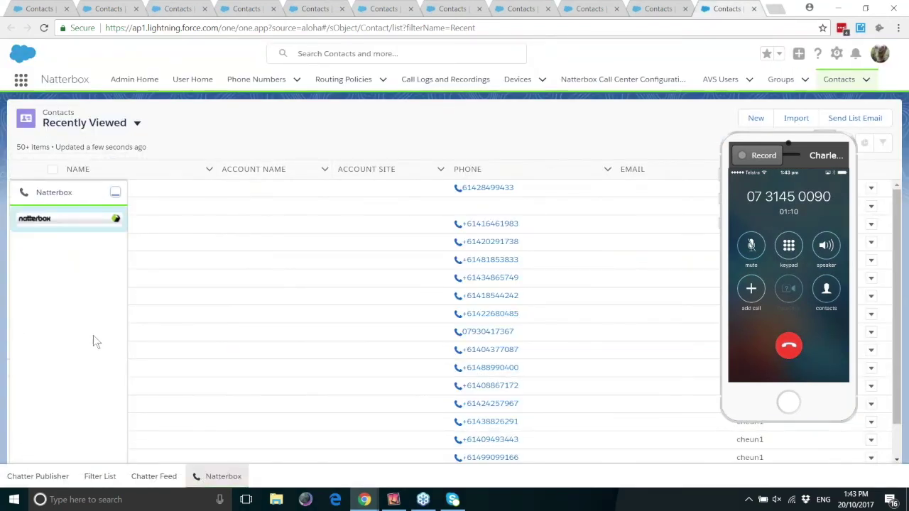
In the last tab, append 'THIS IS TAB TEN!!!!!' to the call notes
left_click(92, 353)
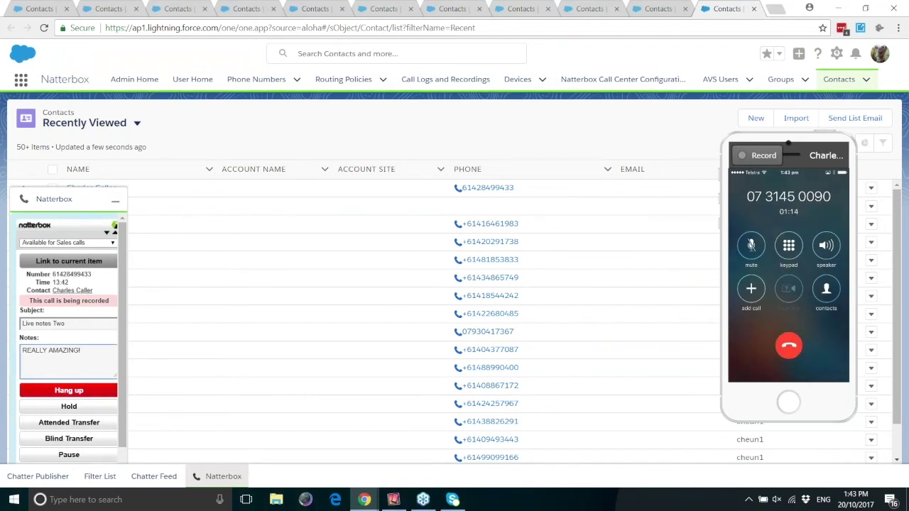
type("THISS")
key("BackSpace")
type("IS TAD")
type(" TEN!!!!!")
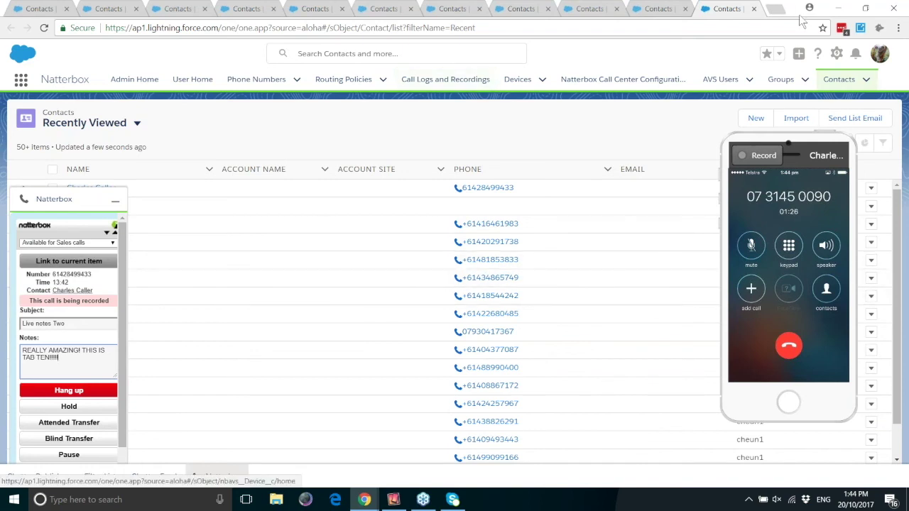
Close Chrome, relaunch it and load salesforce.com to return to the Admin Home
left_click(894, 9)
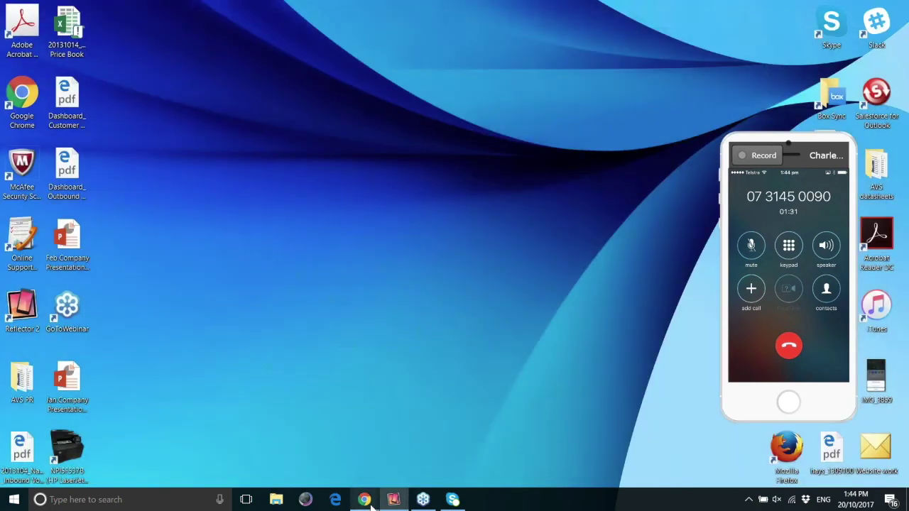
left_click(364, 499)
type("www.salesforce.com")
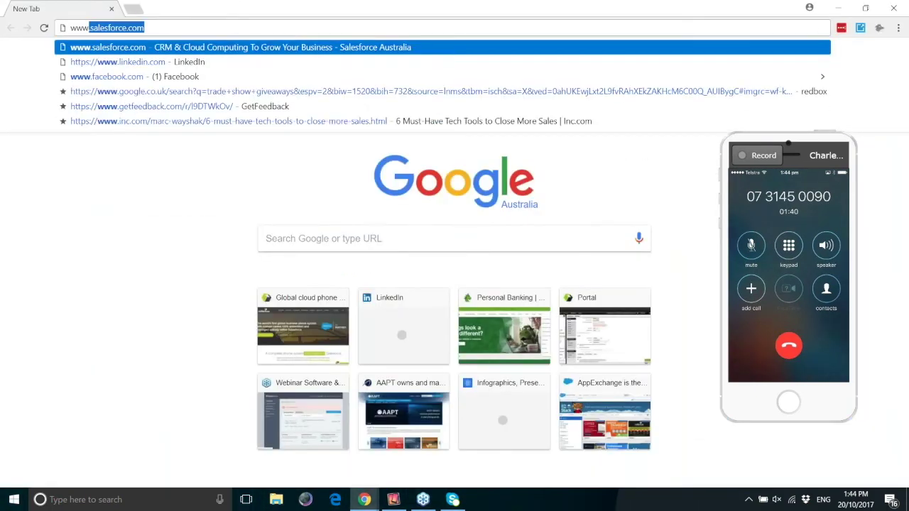
key("Return")
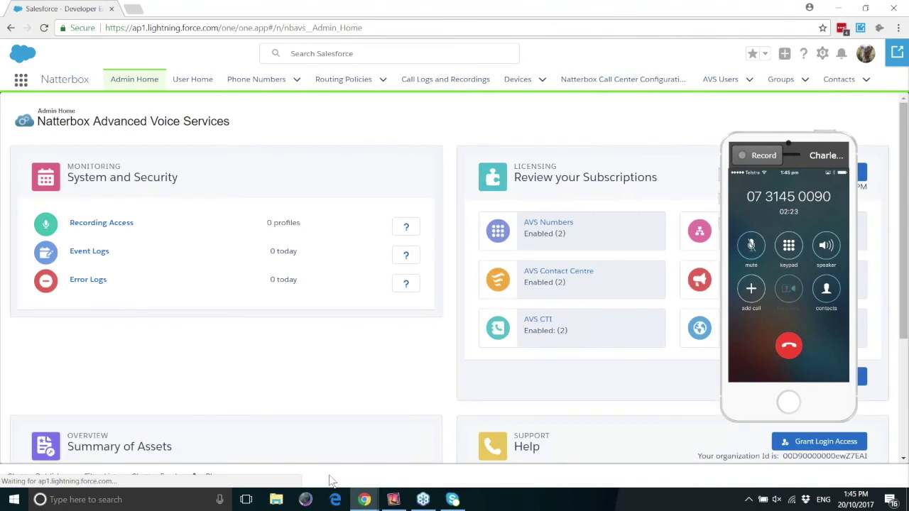
Reopen the Natterbox softphone panel after the browser restart to check the call's notes
left_click(213, 476)
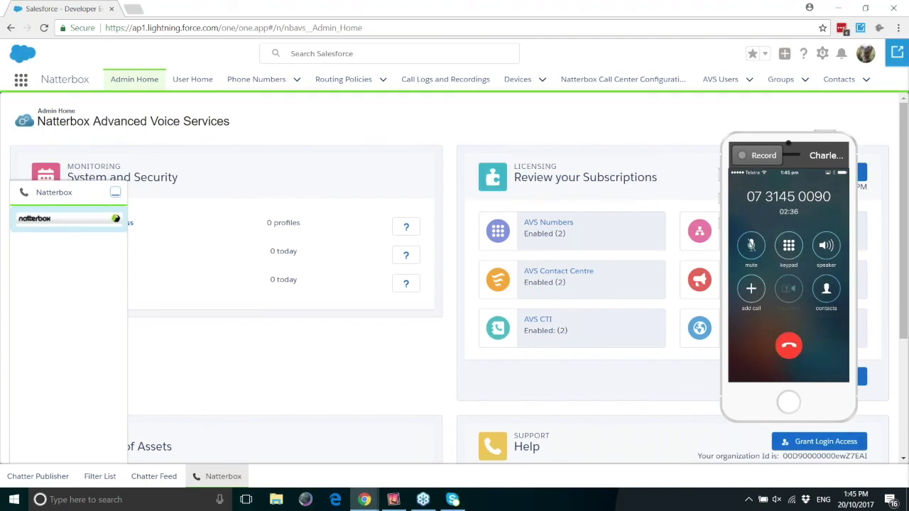
left_click(115, 192)
left_click(218, 477)
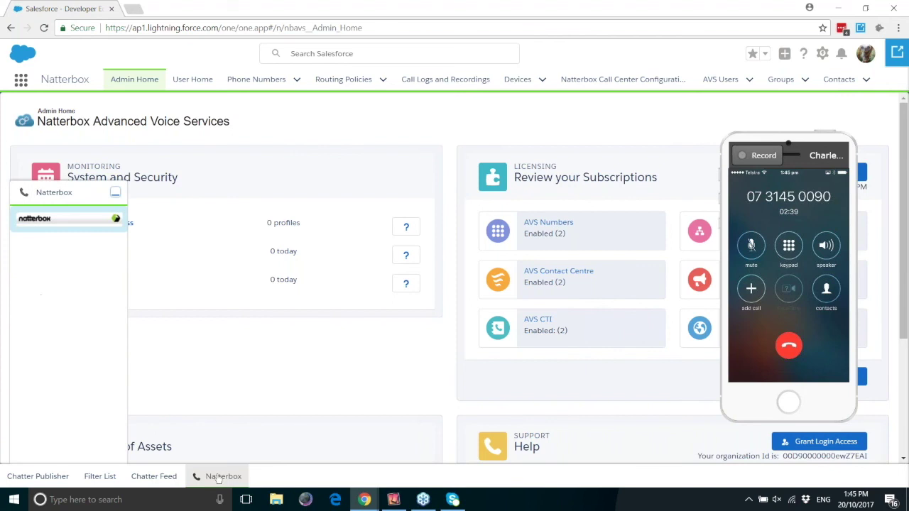